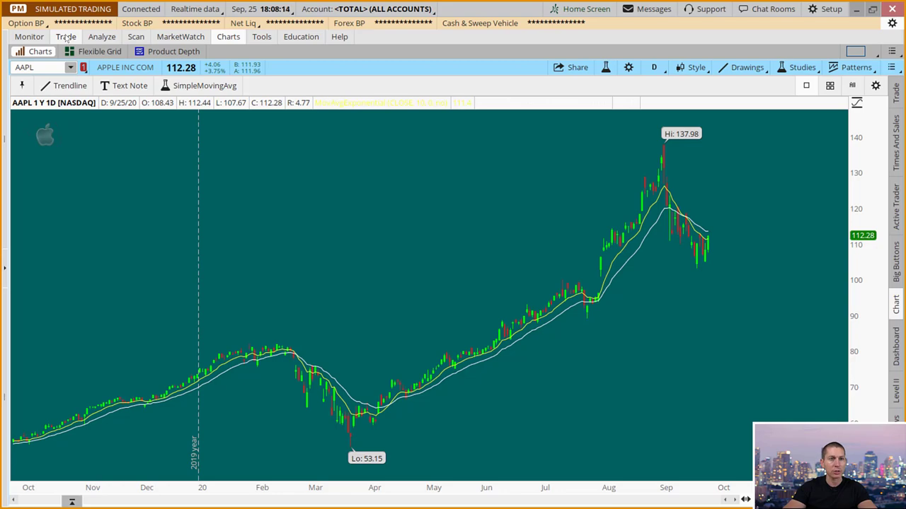
- Open AAPL's option chain on the Trade tab and scroll down to Today's Options Statistics
left_click(66, 37)
scroll(224, 230, "down", 3)
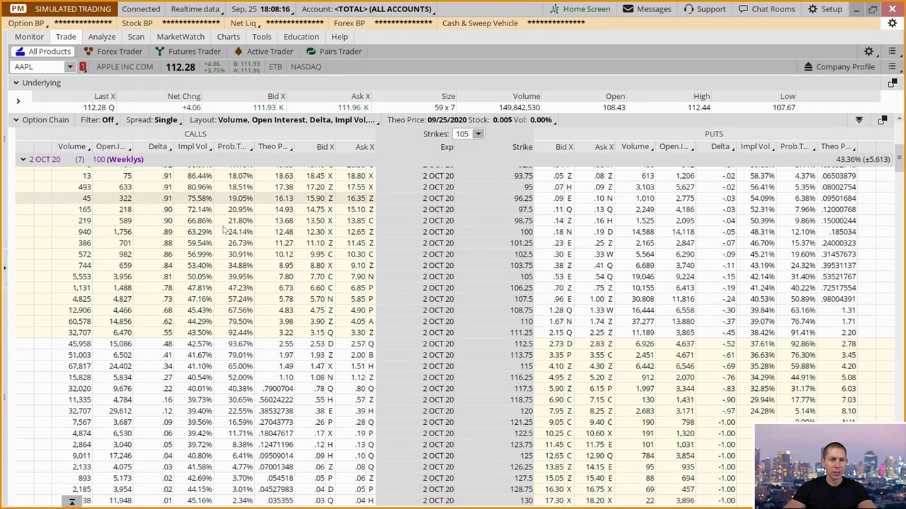
scroll(223, 230, "down", 1)
scroll(244, 260, "down", 5)
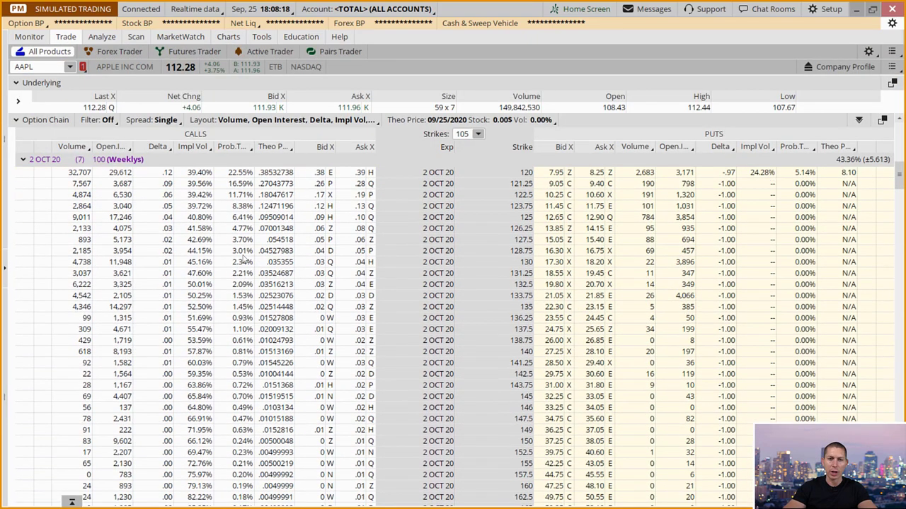
scroll(244, 260, "down", 5)
scroll(244, 261, "down", 5)
scroll(244, 259, "down", 3)
scroll(244, 258, "down", 5)
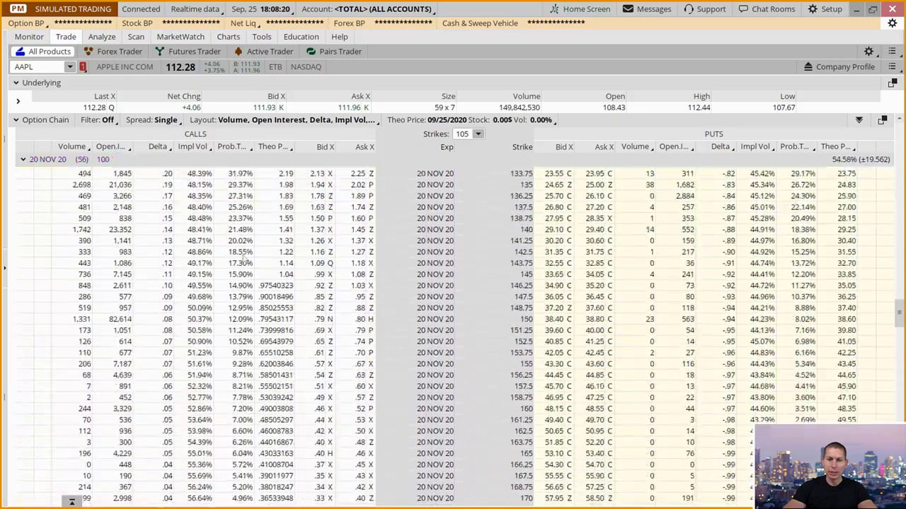
scroll(244, 258, "down", 5)
scroll(244, 259, "down", 5)
scroll(243, 258, "down", 5)
scroll(243, 259, "down", 5)
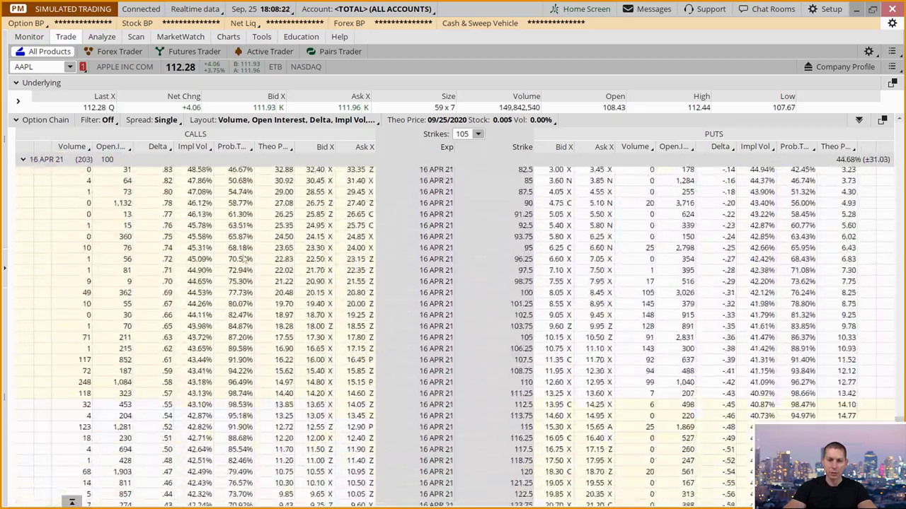
scroll(243, 259, "down", 5)
scroll(243, 259, "down", 5)
scroll(244, 259, "down", 5)
scroll(244, 259, "down", 5)
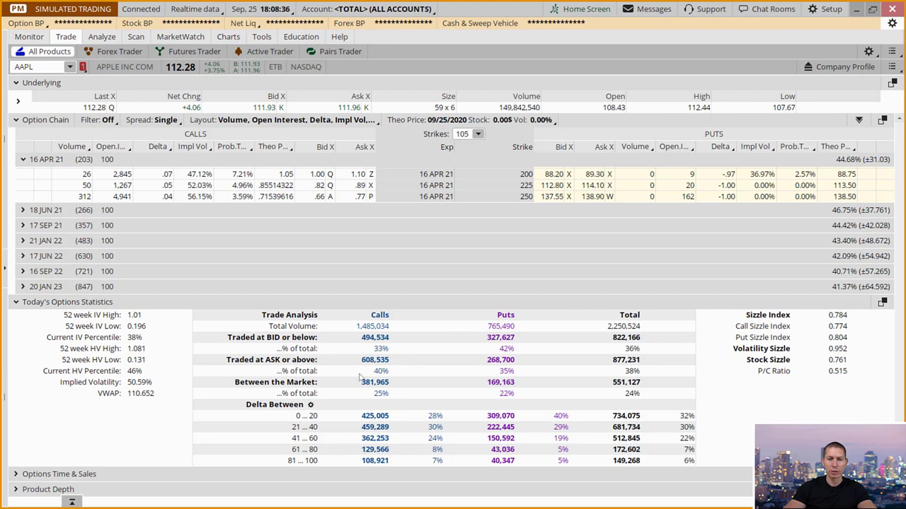
- Collapse the options statistics summary and scroll back up to the 2 OCT 20 (Weeklys) expiration
left_click(387, 303)
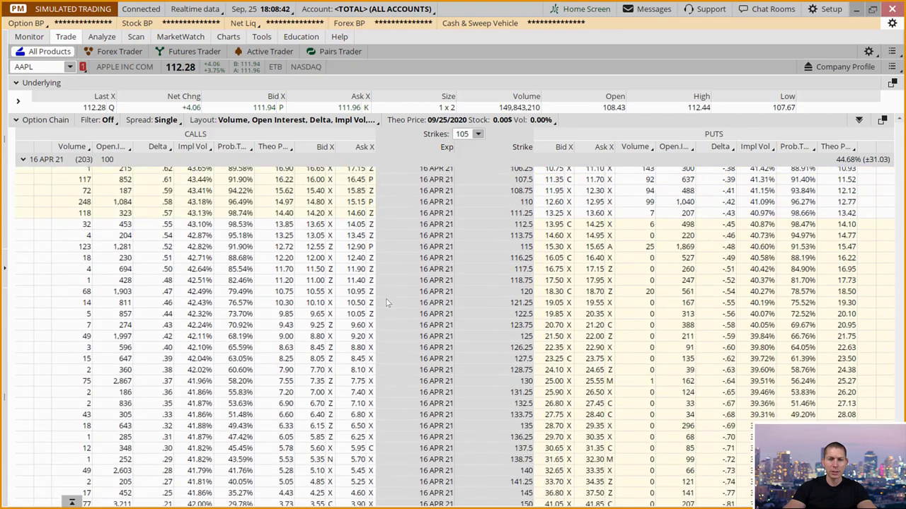
scroll(387, 303, "up", 10)
scroll(387, 303, "up", 5)
scroll(387, 303, "up", 5)
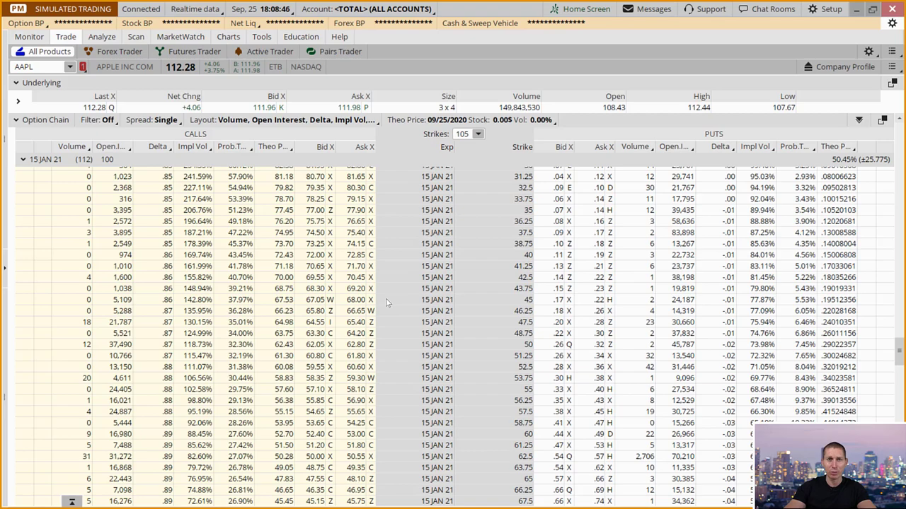
scroll(387, 303, "up", 5)
scroll(387, 303, "up", 5)
scroll(387, 303, "up", 5)
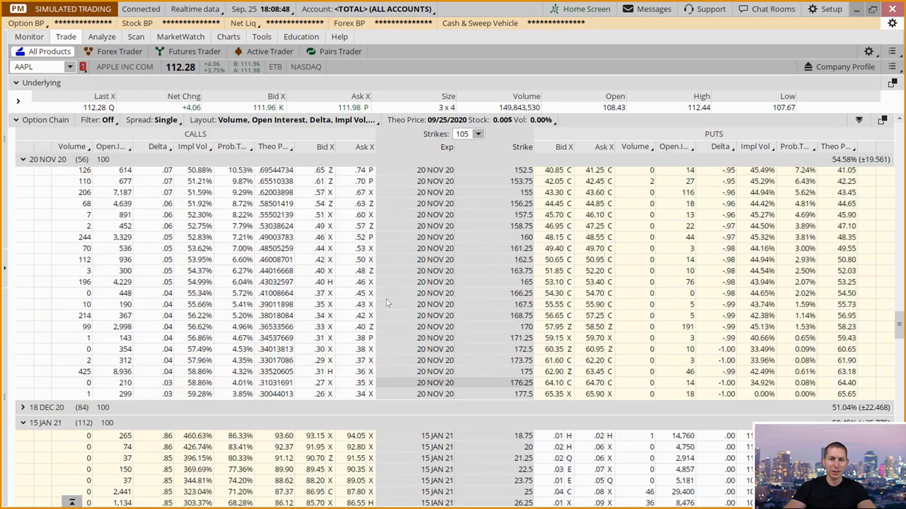
scroll(387, 303, "up", 5)
scroll(387, 303, "up", 5)
scroll(389, 297, "up", 5)
scroll(392, 289, "up", 5)
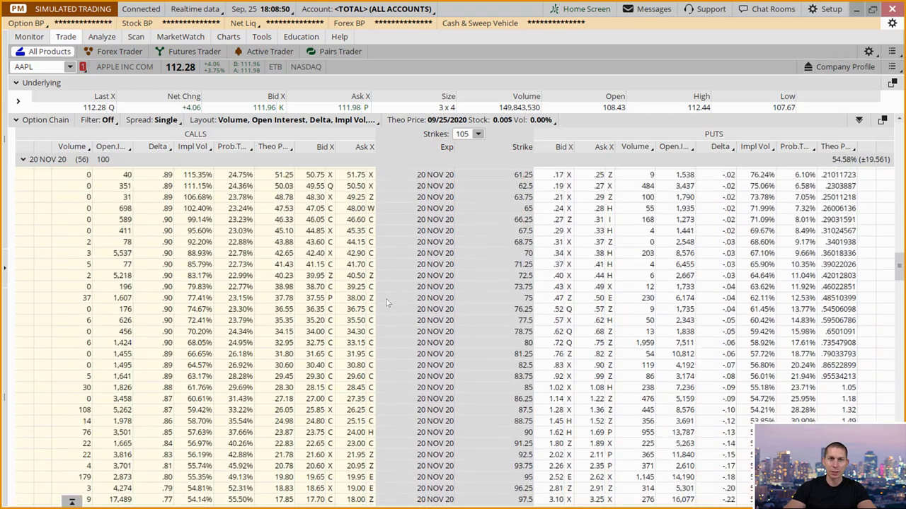
scroll(401, 289, "up", 3)
scroll(401, 289, "up", 3)
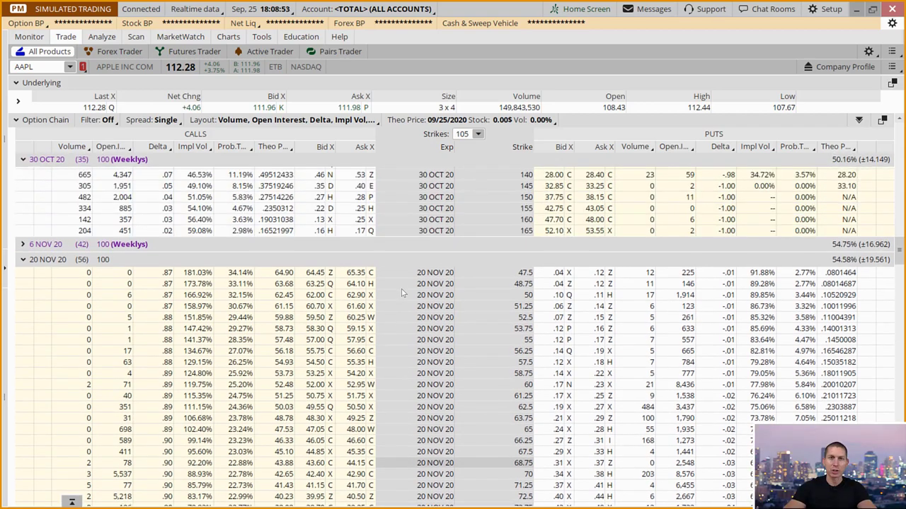
scroll(401, 289, "up", 3)
scroll(401, 289, "up", 2)
scroll(401, 289, "up", 2)
scroll(401, 289, "up", 2)
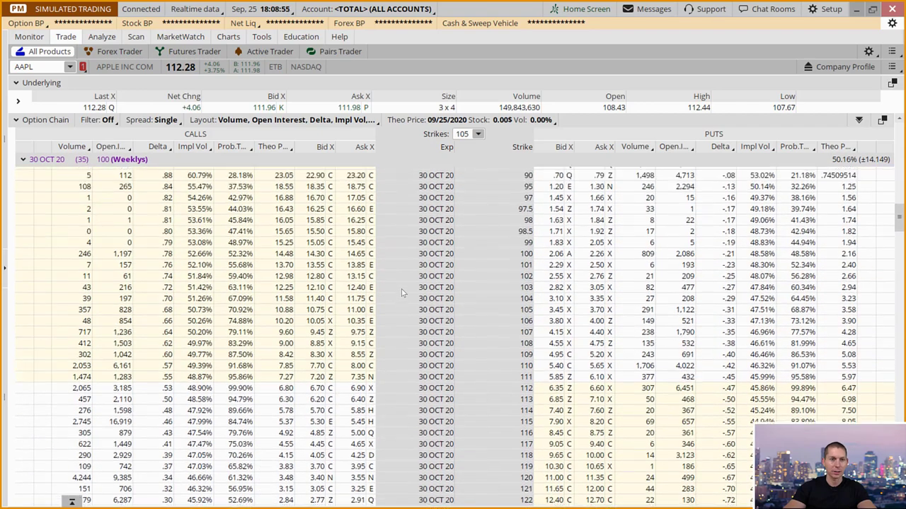
scroll(401, 289, "up", 2)
scroll(402, 289, "up", 2)
scroll(401, 289, "up", 2)
scroll(401, 288, "up", 2)
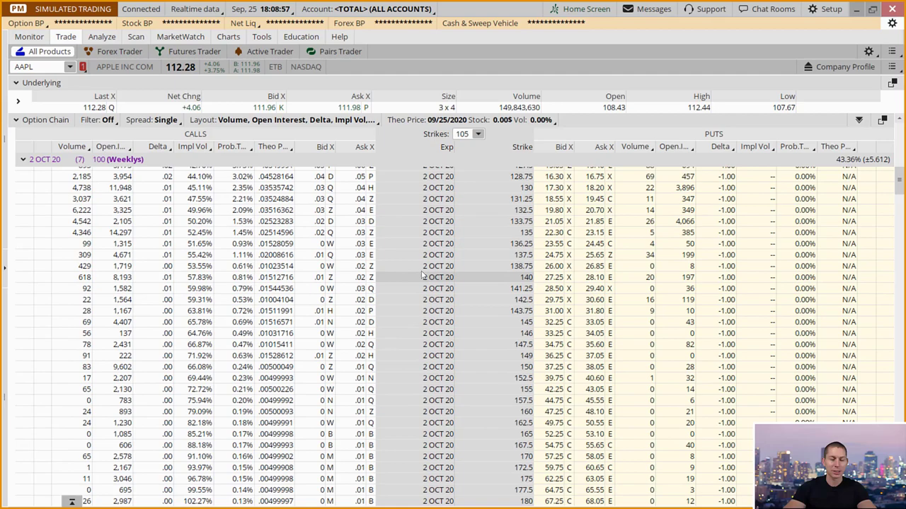
scroll(422, 273, "up", 2)
scroll(422, 273, "up", 2)
scroll(423, 273, "up", 2)
scroll(423, 273, "up", 2)
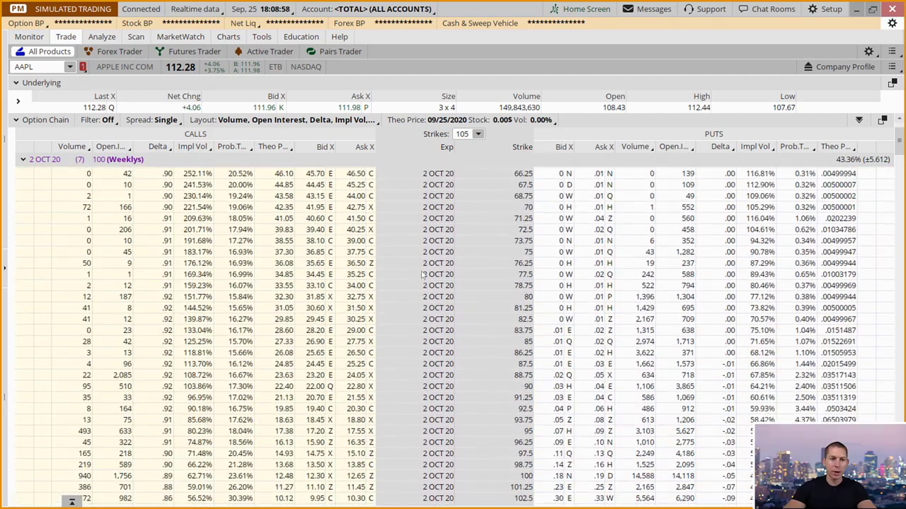
scroll(422, 273, "up", 2)
- Scroll down to show the 96.25–133 strikes, including the 110 call with 60,578 traded
scroll(422, 273, "down", 2)
scroll(423, 273, "down", 2)
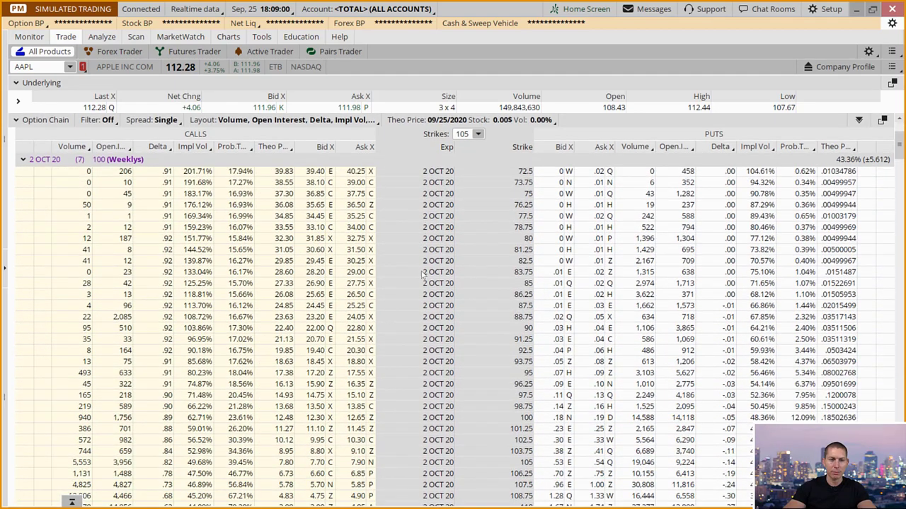
scroll(423, 273, "down", 2)
scroll(423, 273, "down", 2)
scroll(422, 335, "down", 2)
scroll(423, 339, "down", 1)
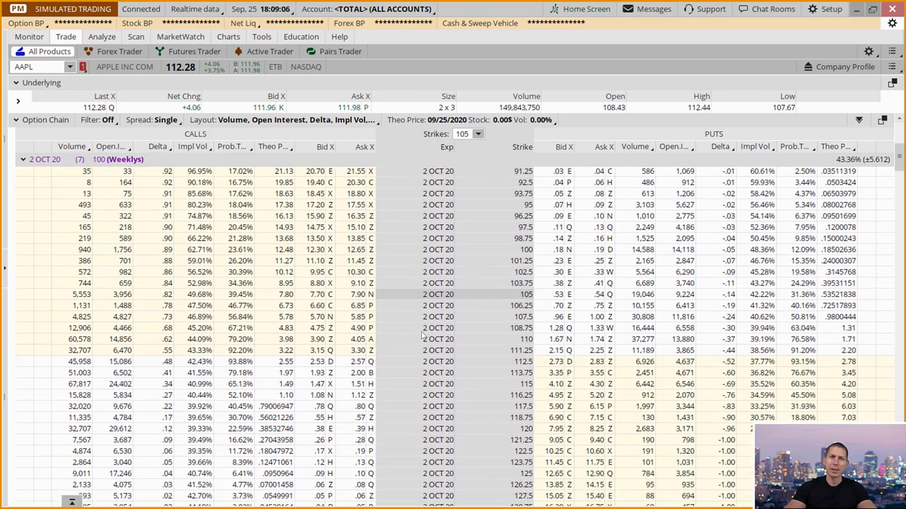
scroll(411, 372, "down", 1)
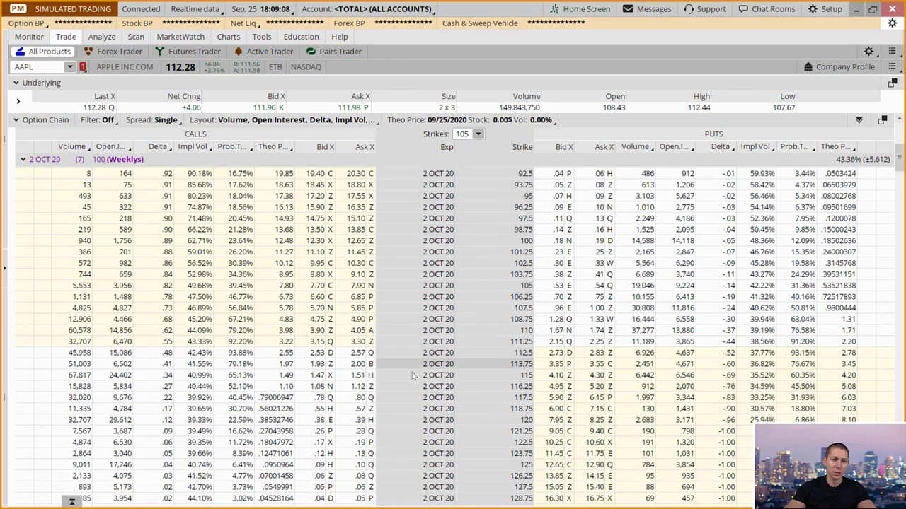
scroll(382, 342, "down", 2)
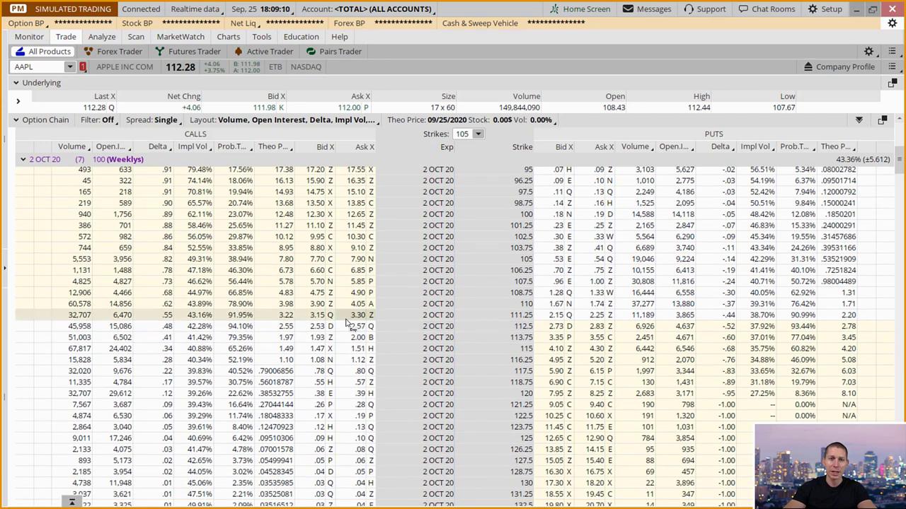
scroll(351, 301, "down", 1)
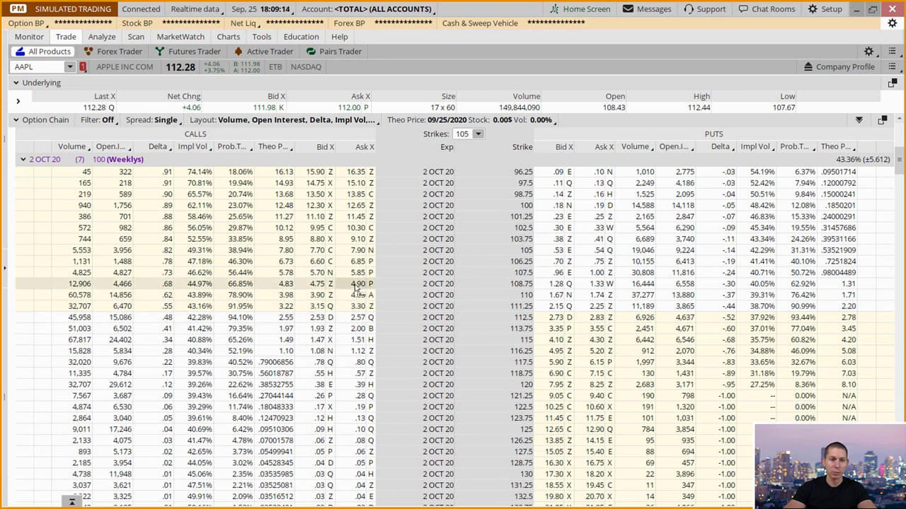
scroll(351, 294, "down", 2)
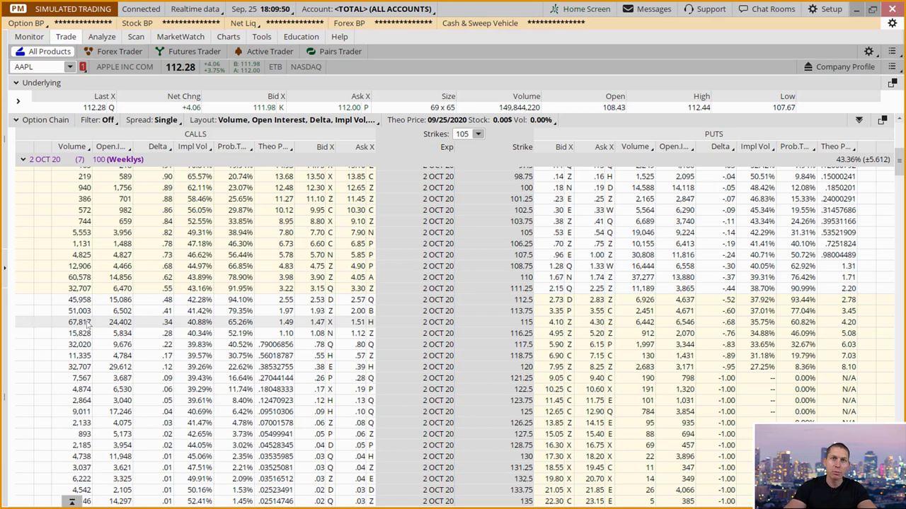
scroll(87, 323, "down", 1)
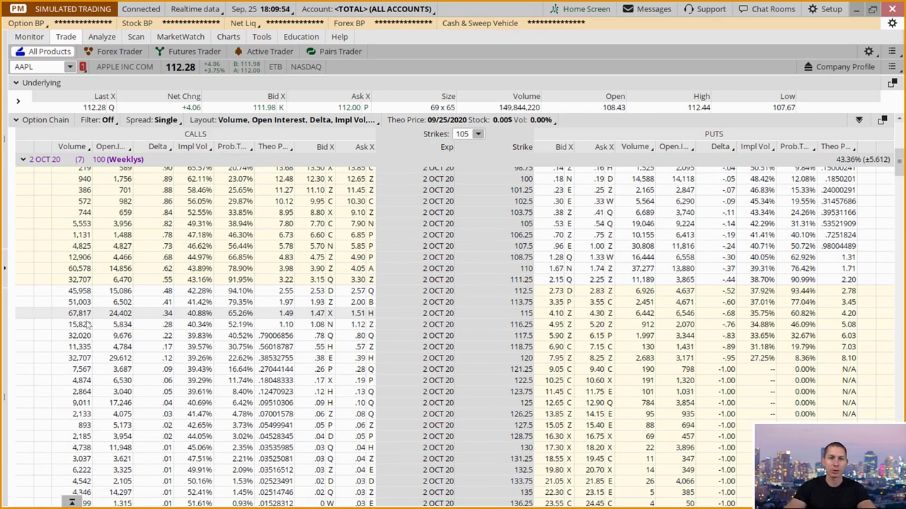
scroll(211, 274, "down", 2)
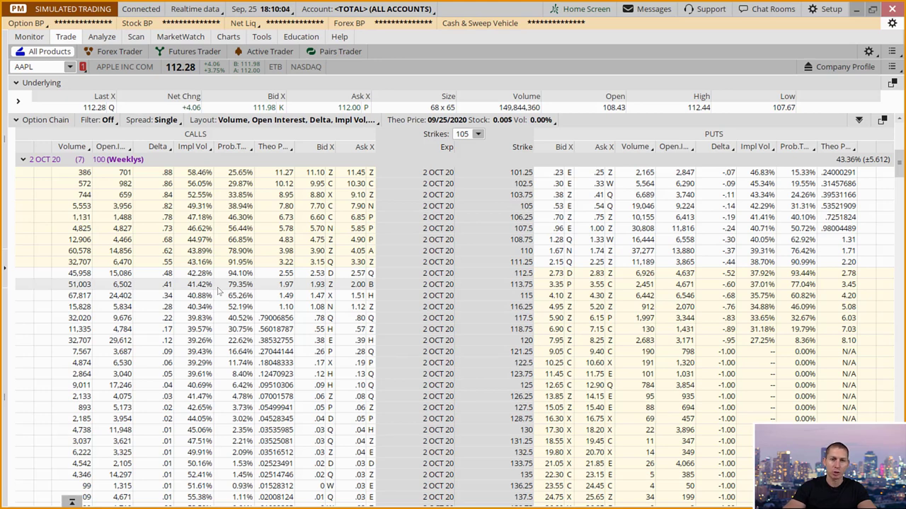
scroll(218, 290, "down", 1)
scroll(234, 290, "down", 1)
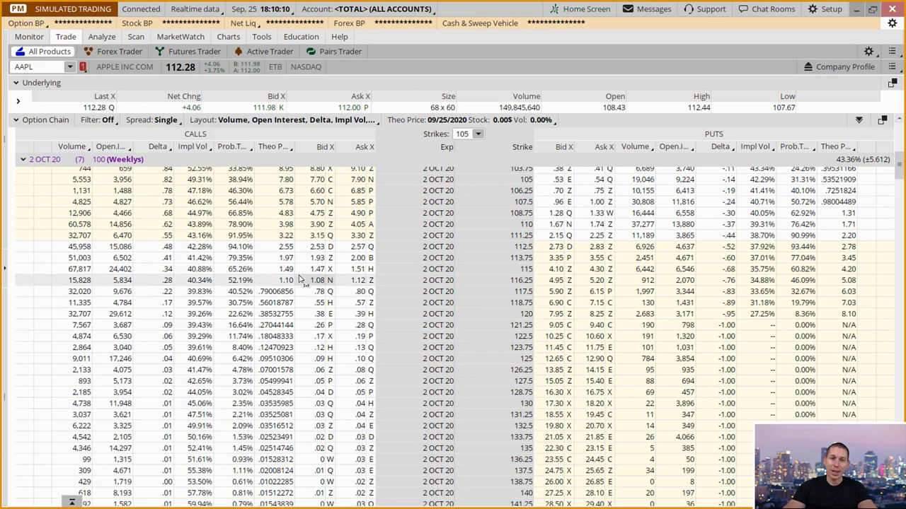
scroll(300, 280, "down", 1)
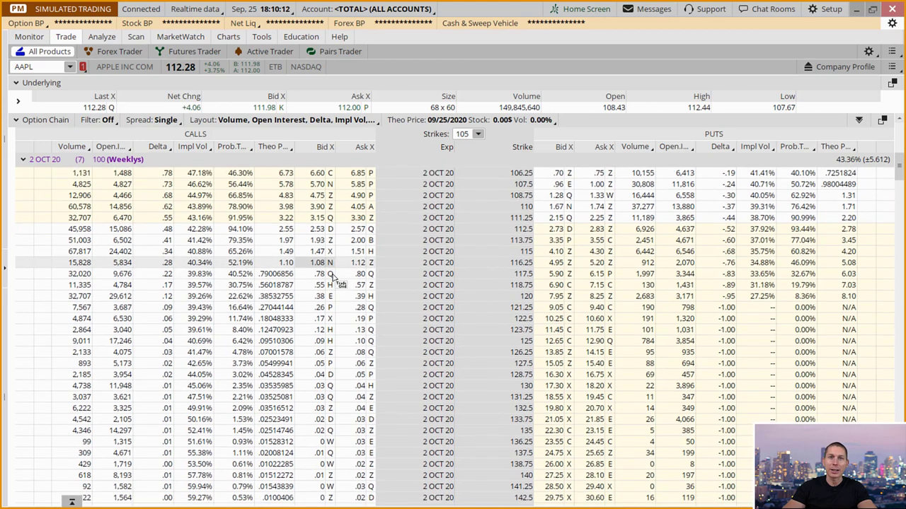
scroll(333, 277, "up", 1)
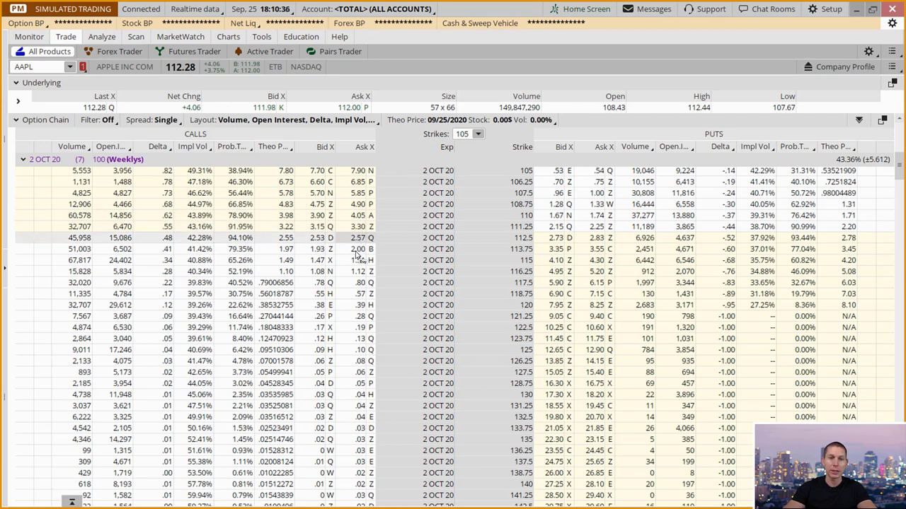
scroll(343, 319, "down", 3)
scroll(340, 318, "down", 2)
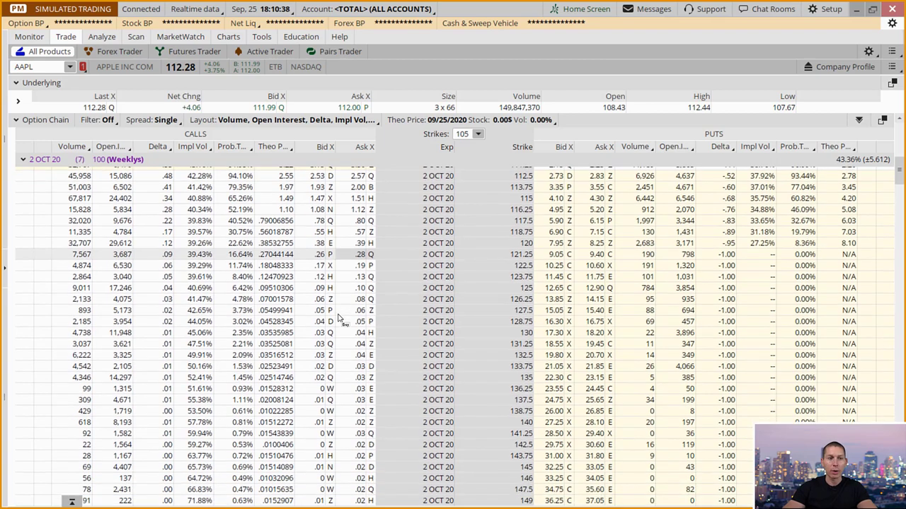
scroll(338, 318, "up", 3)
scroll(343, 313, "up", 2)
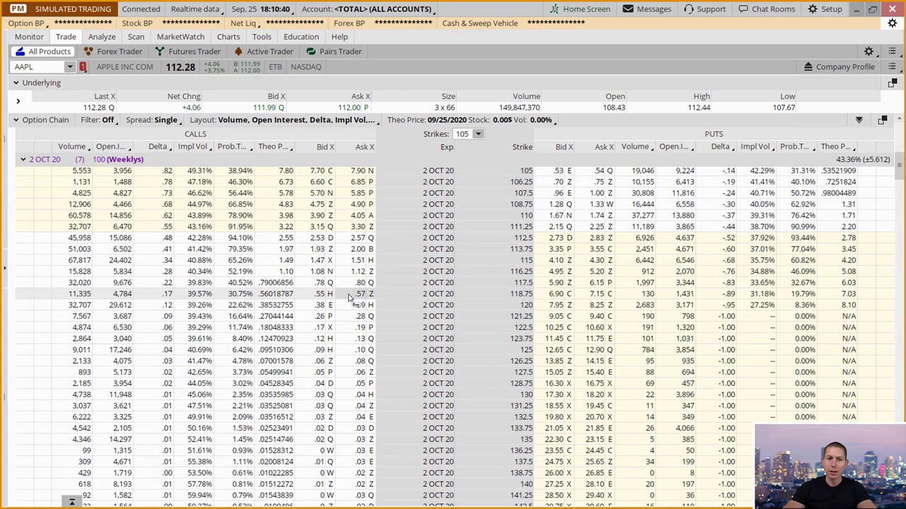
scroll(349, 298, "down", 1)
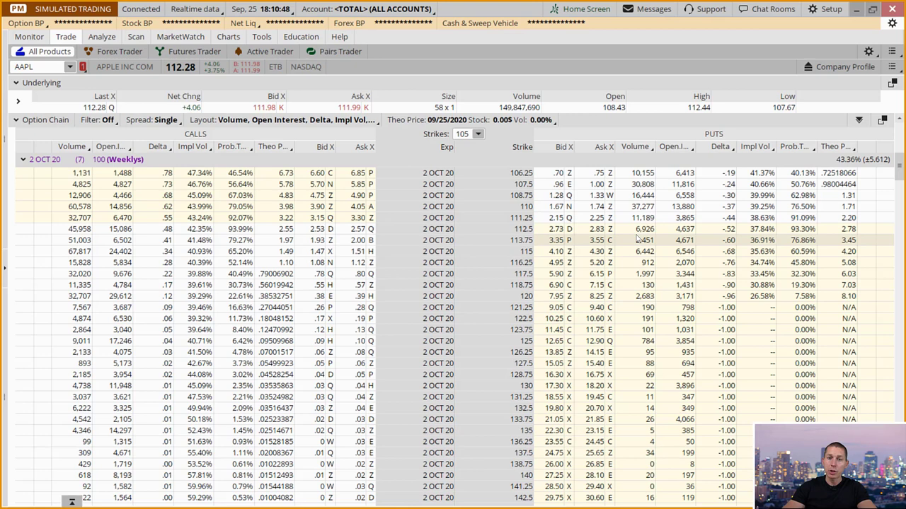
scroll(607, 241, "up", 3)
scroll(608, 241, "up", 3)
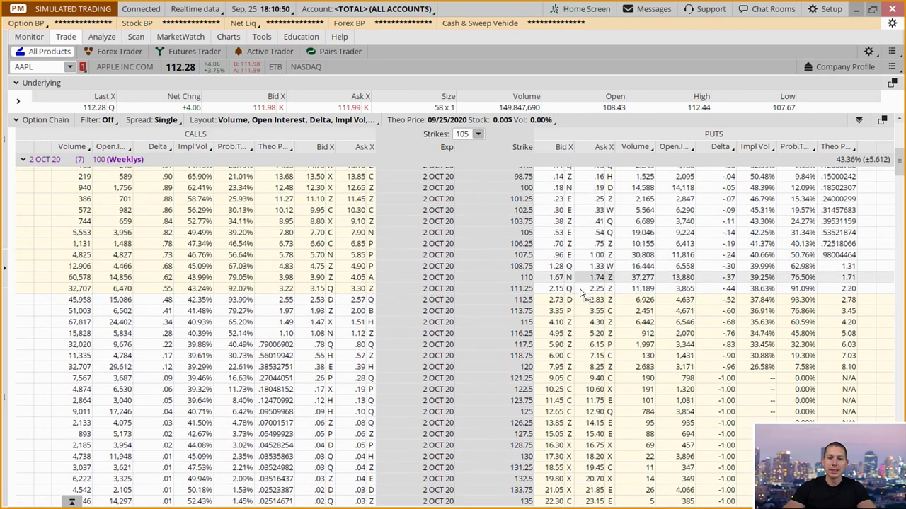